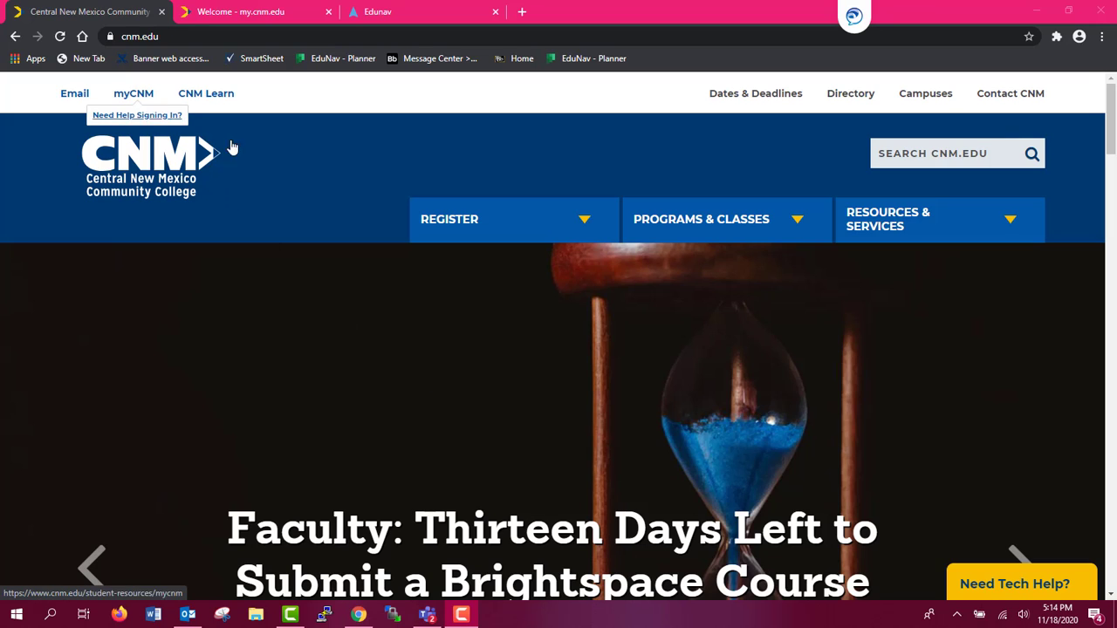
Open the Registration page in myCNM and switch to the Anthropology plan in EduNav.
click(283, 11)
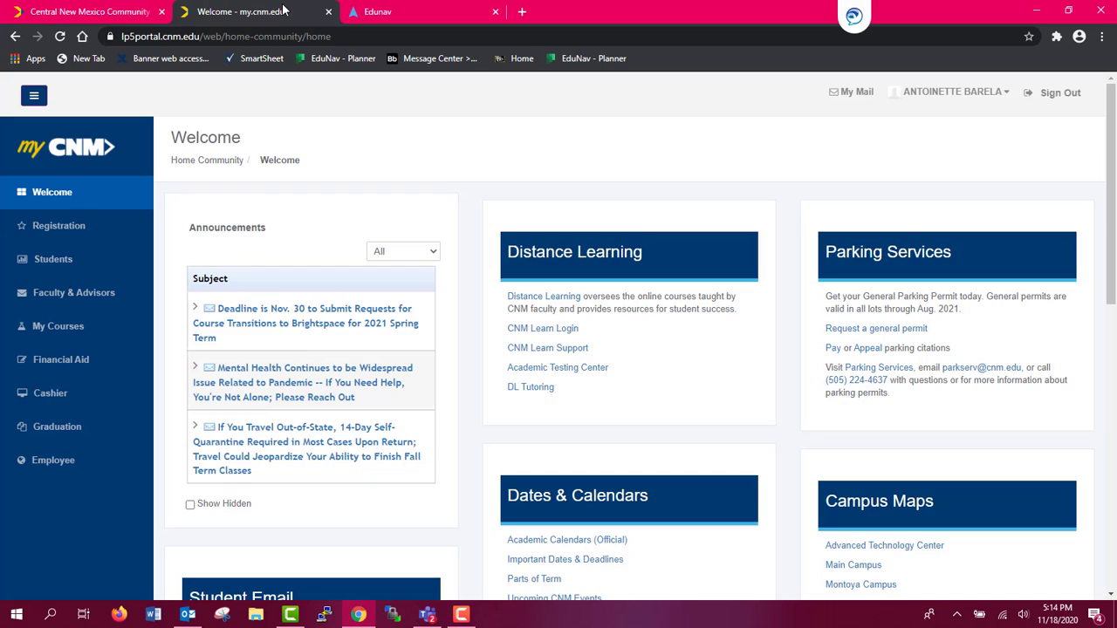
click(121, 229)
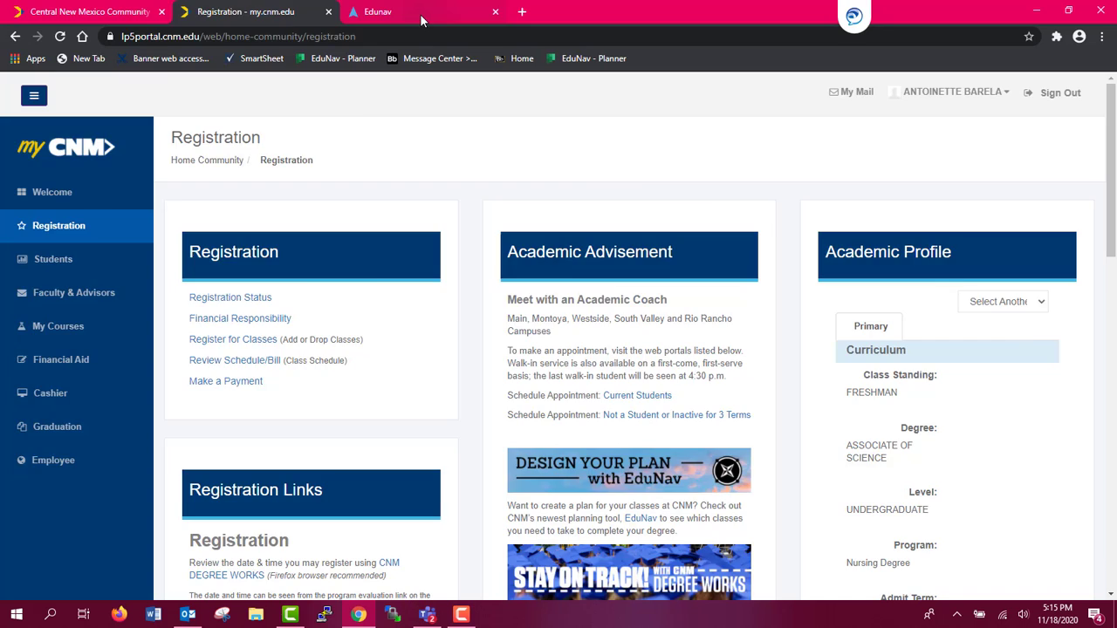
click(420, 13)
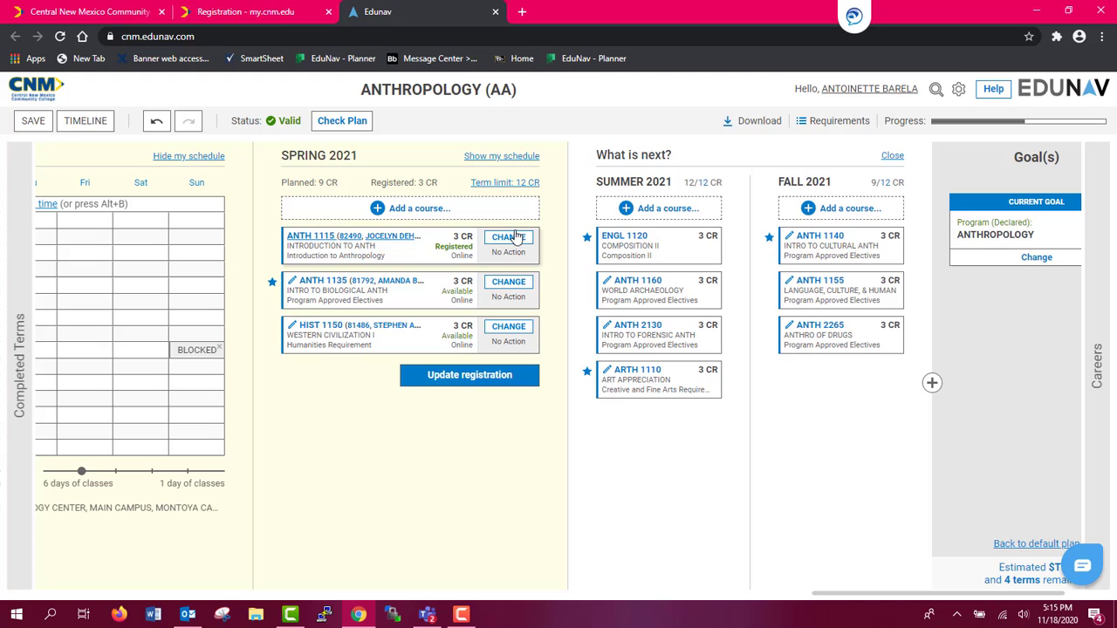
Review the available change options for ANTH 1135 and for the registered ANTH 1115 in Spring 2021.
click(510, 284)
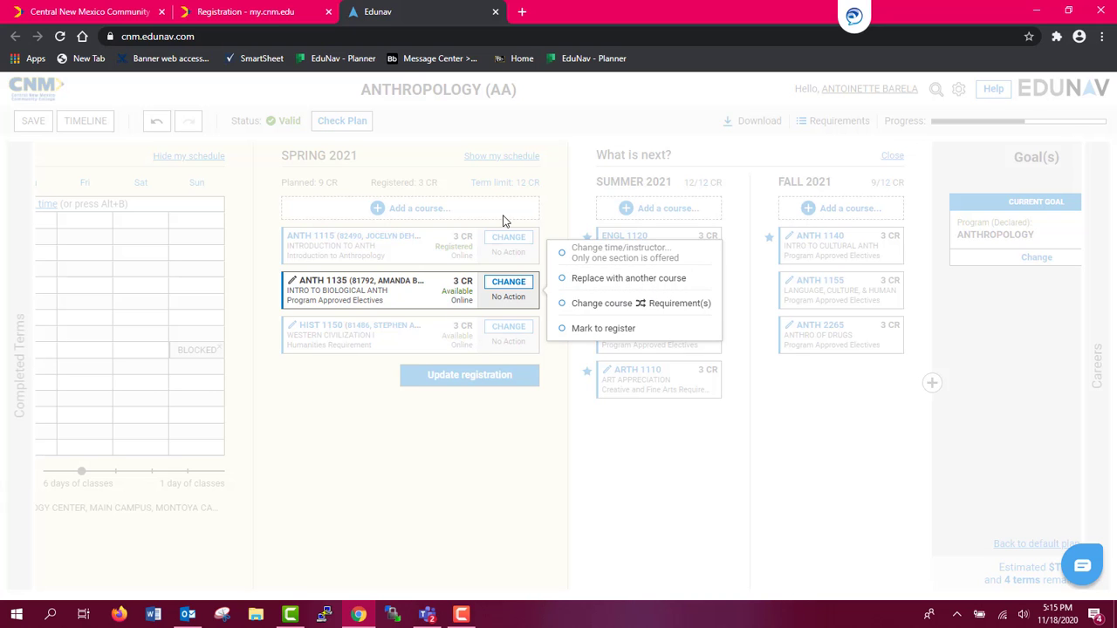
click(585, 177)
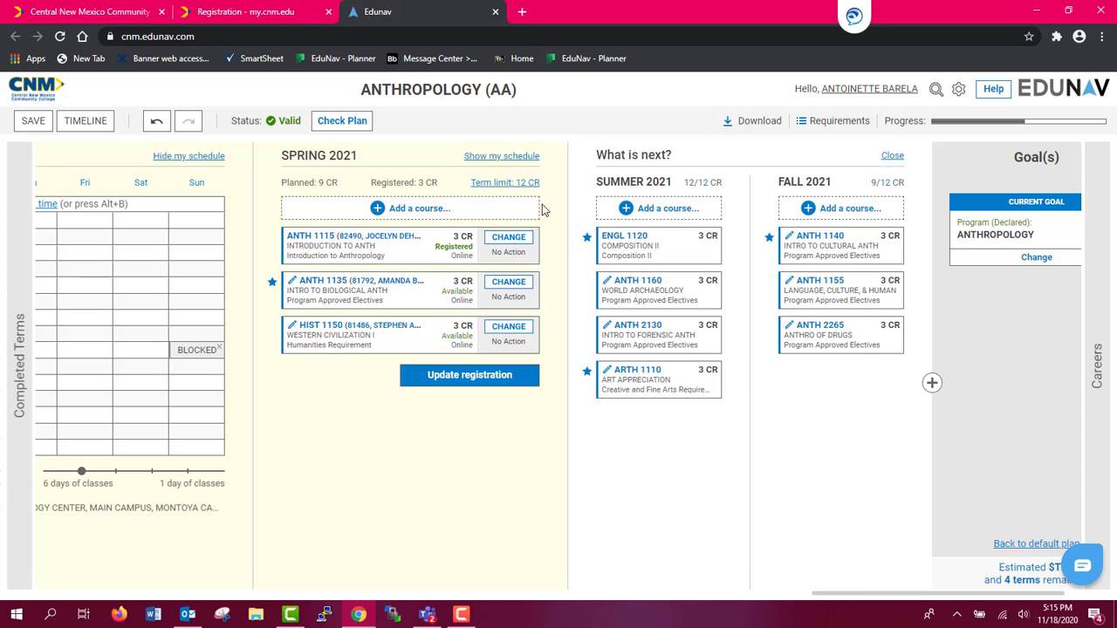
click(515, 244)
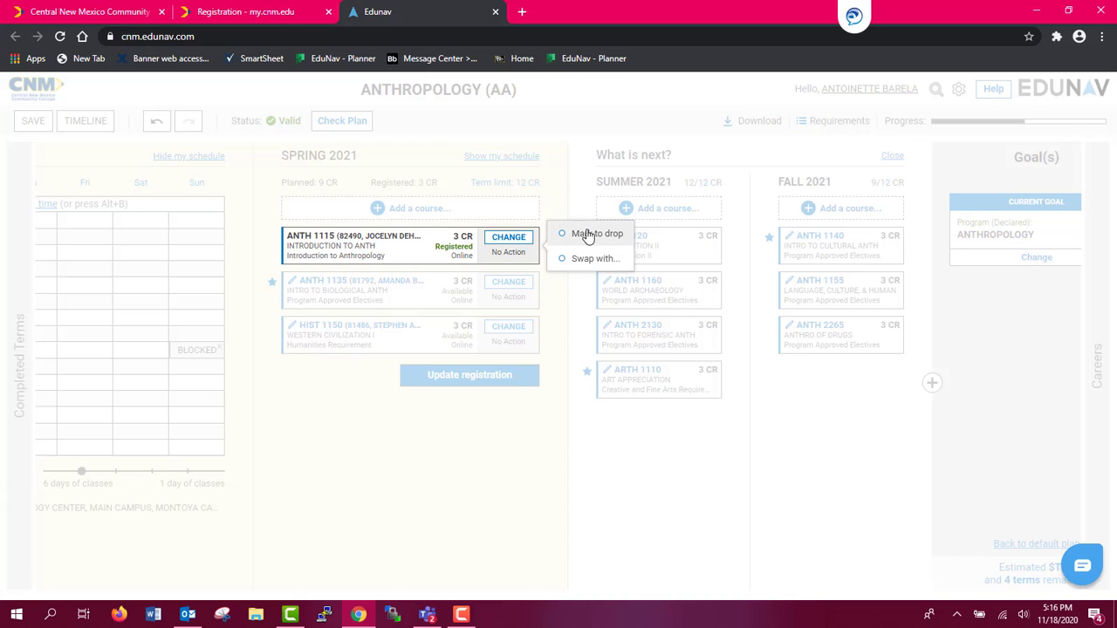
click(518, 289)
Mark ANTH 1135 in Spring 2021 to register.
click(518, 289)
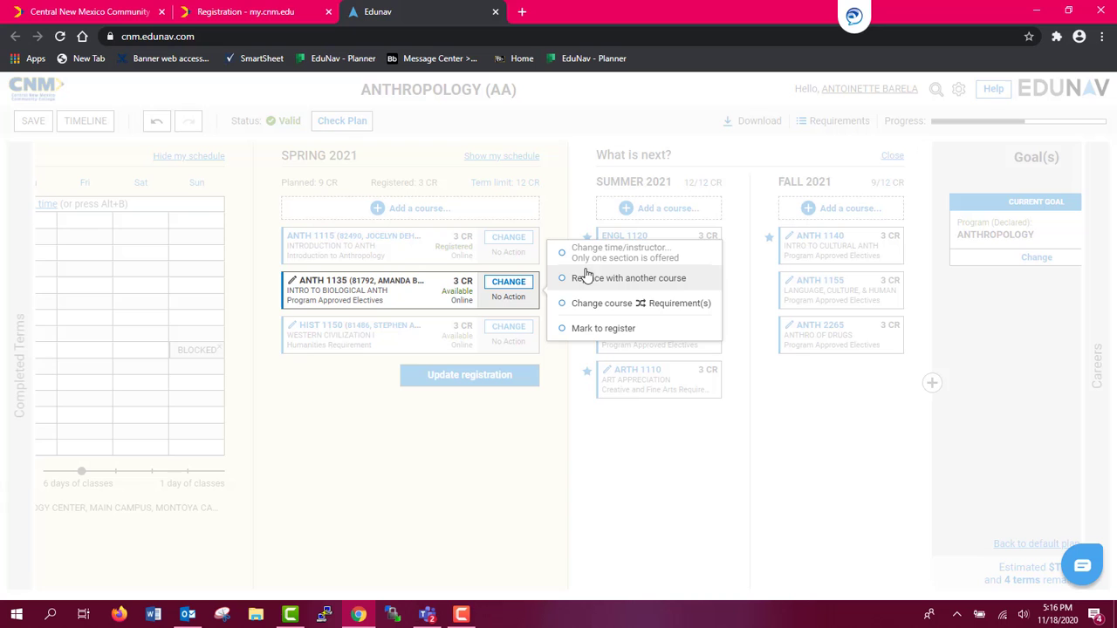
click(590, 332)
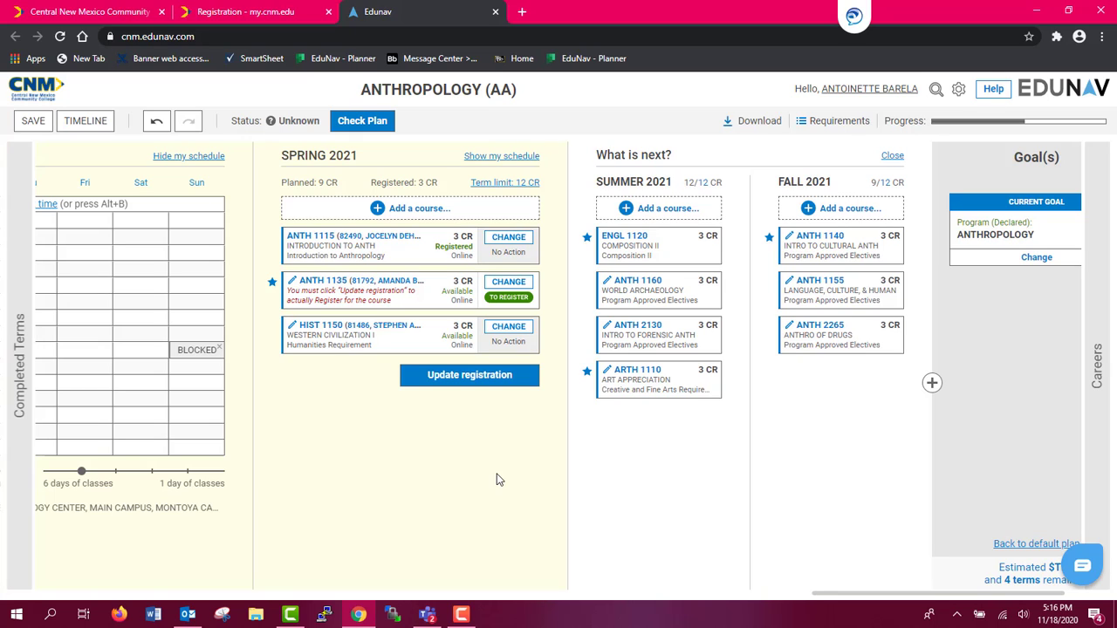
Search the courses that can be added to Spring 2021 for "hist" and for "fit", clearing each search.
click(446, 207)
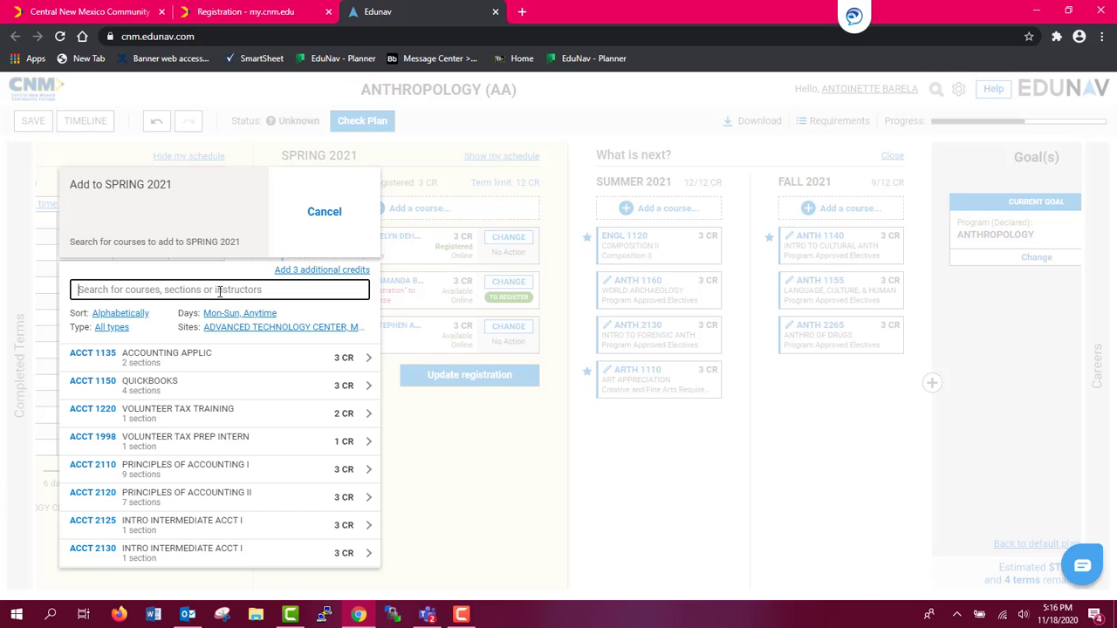
text(h)
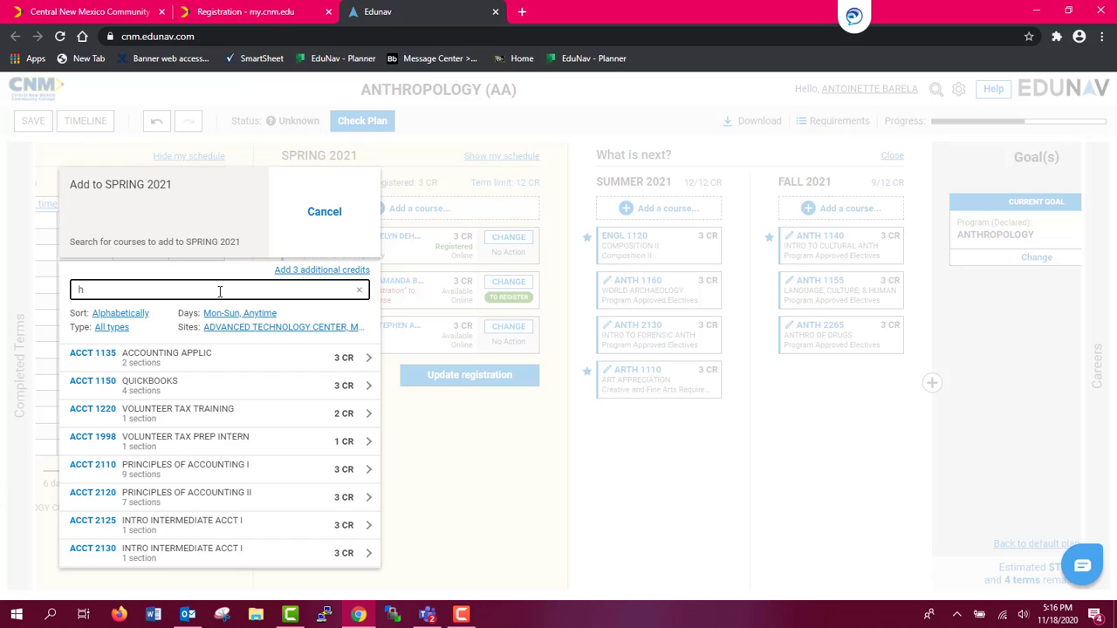
text(ist)
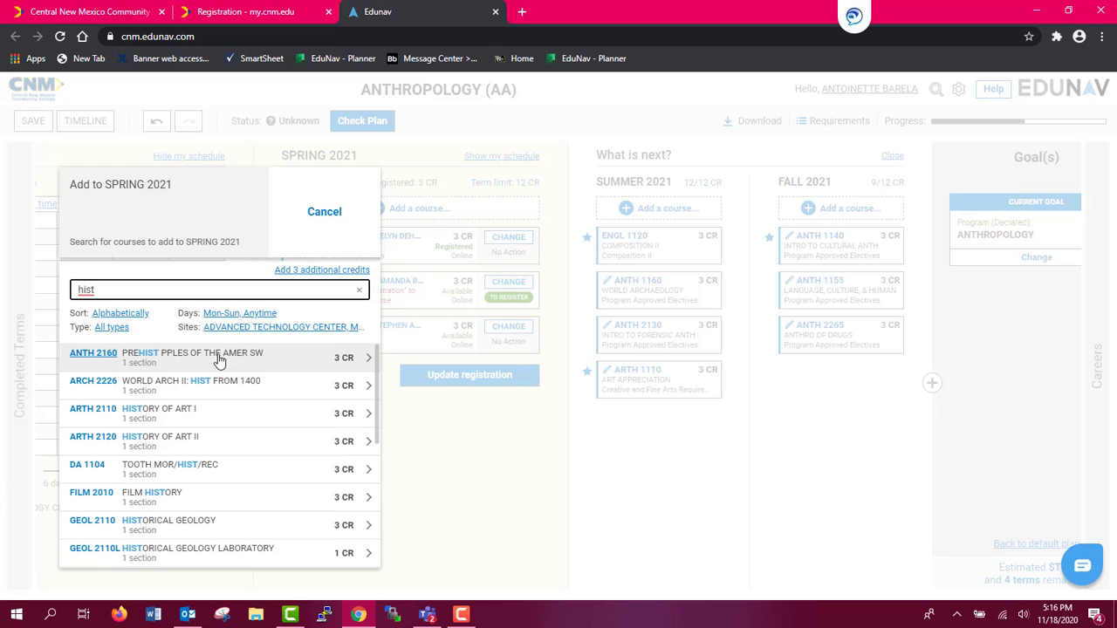
key(BackSpace)
key(BackSpace)
key(BackSpace)
key(BackSpace)
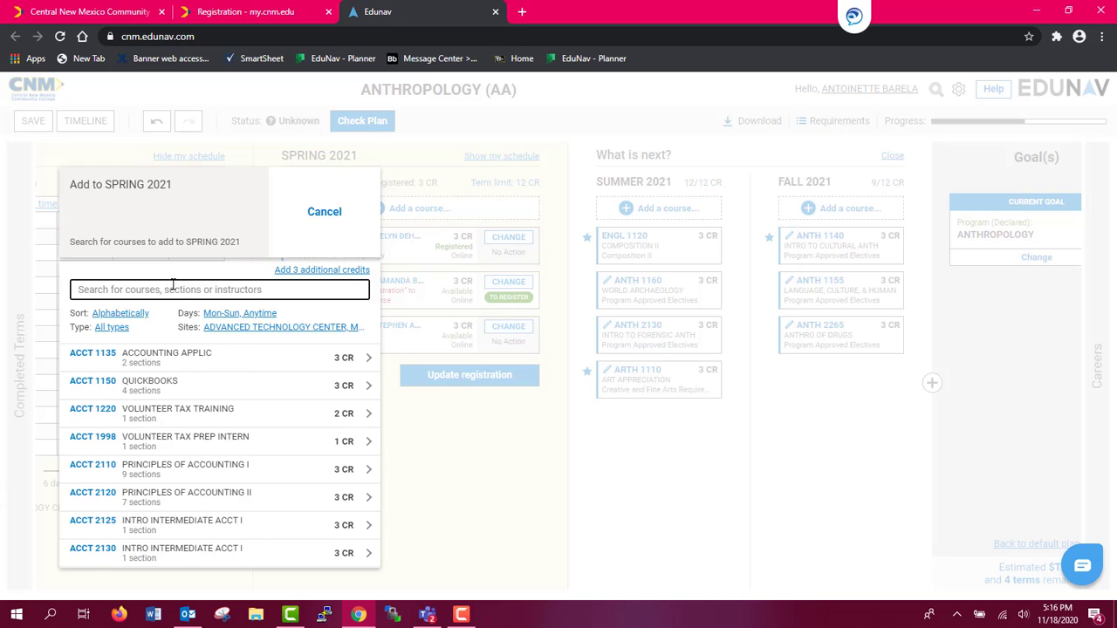
text(fit)
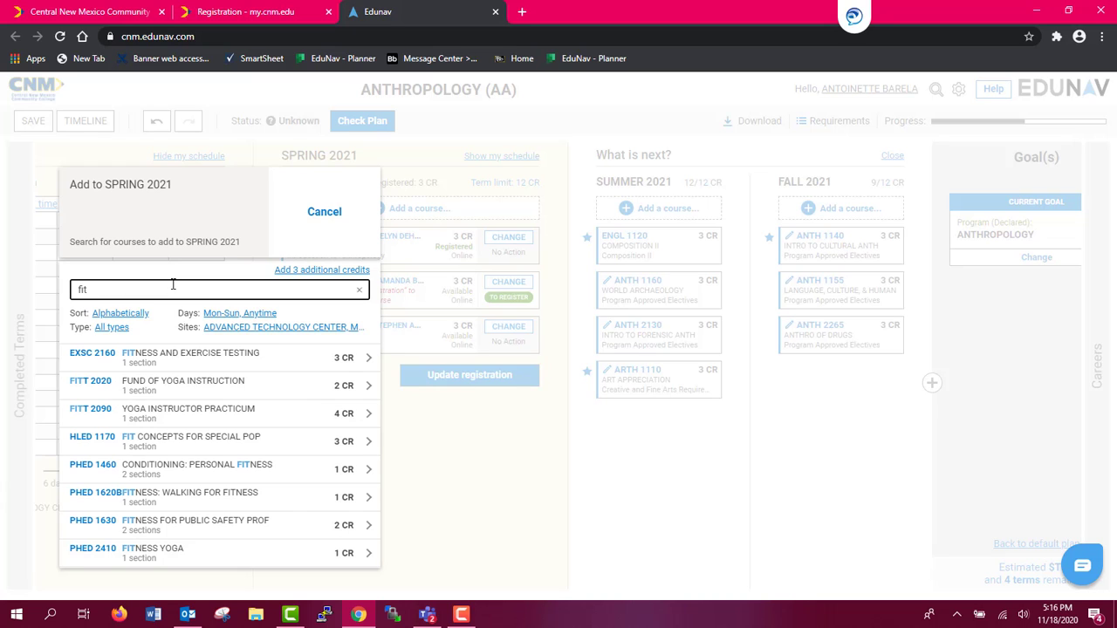
key(BackSpace)
key(BackSpace)
key(BackSpace)
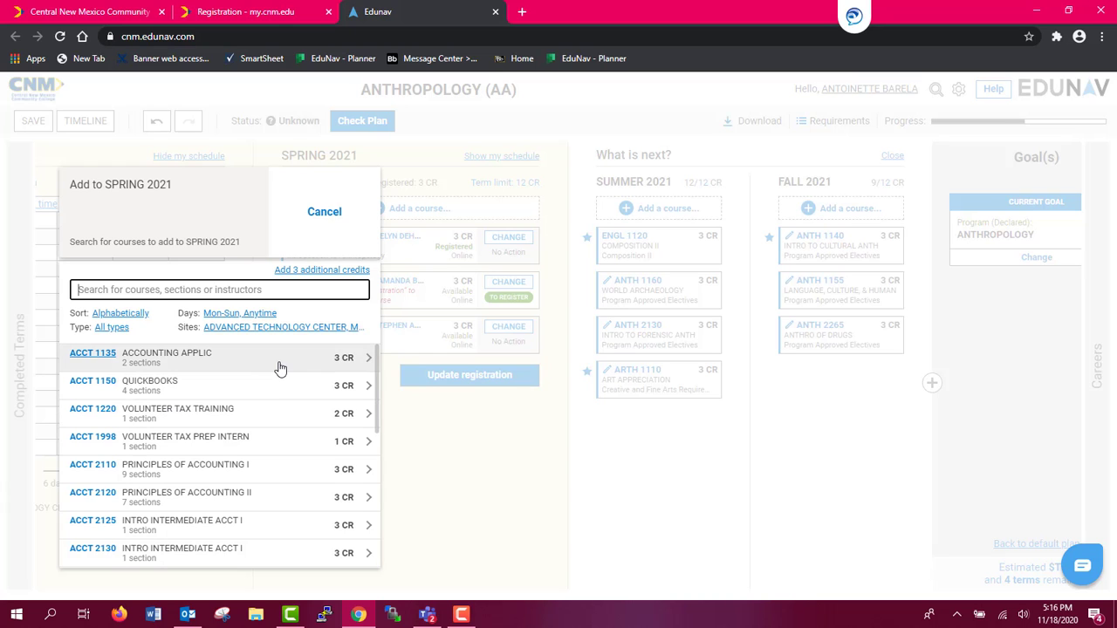
View the sections offered for ACCT 1135 and leave without adding a course.
click(369, 358)
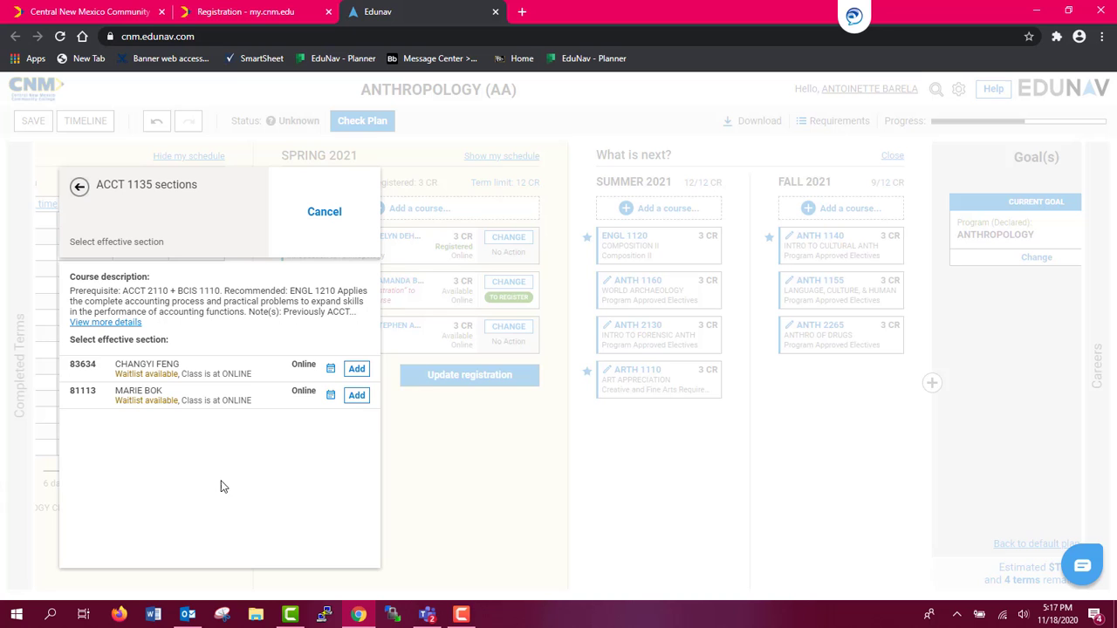
click(336, 216)
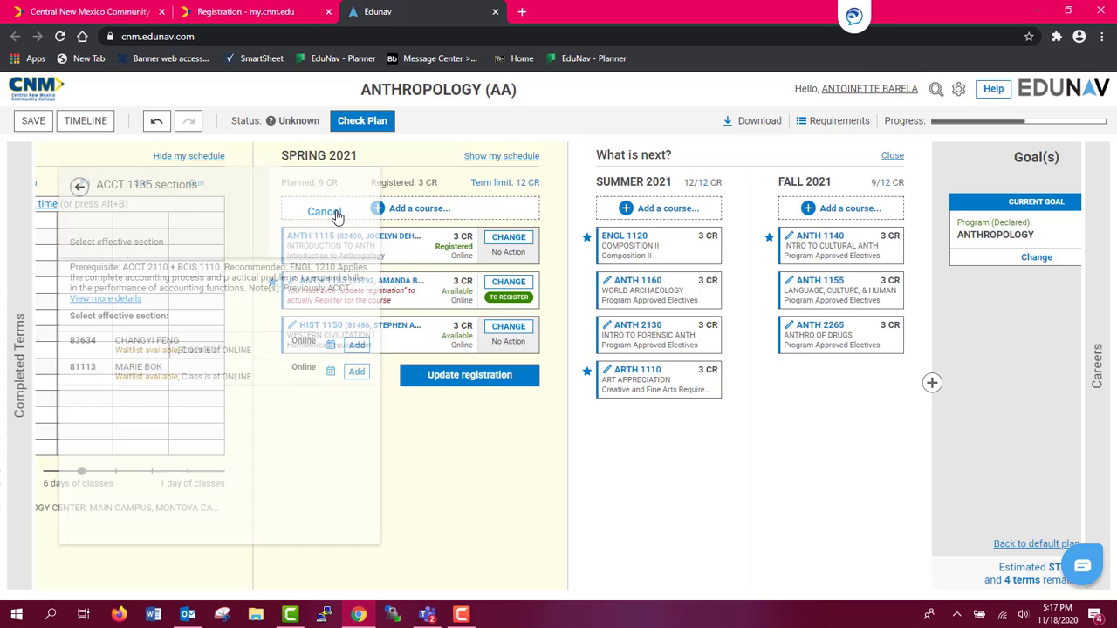
Review the Anthropology degree progress and its individual requirements, and close the list.
click(909, 133)
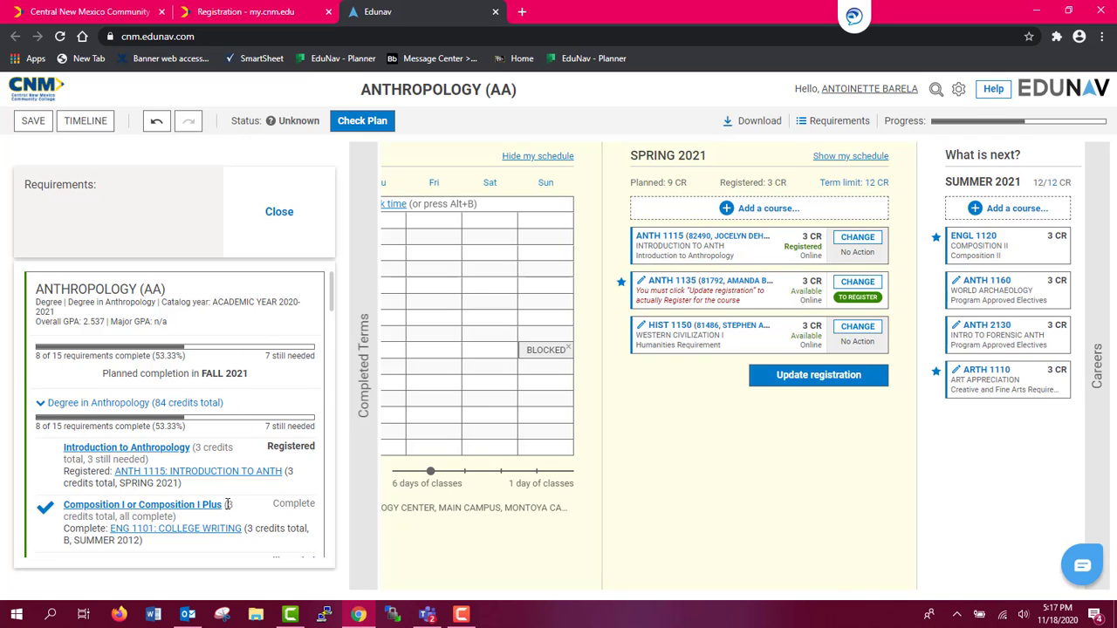
scroll(227, 504, down, 2)
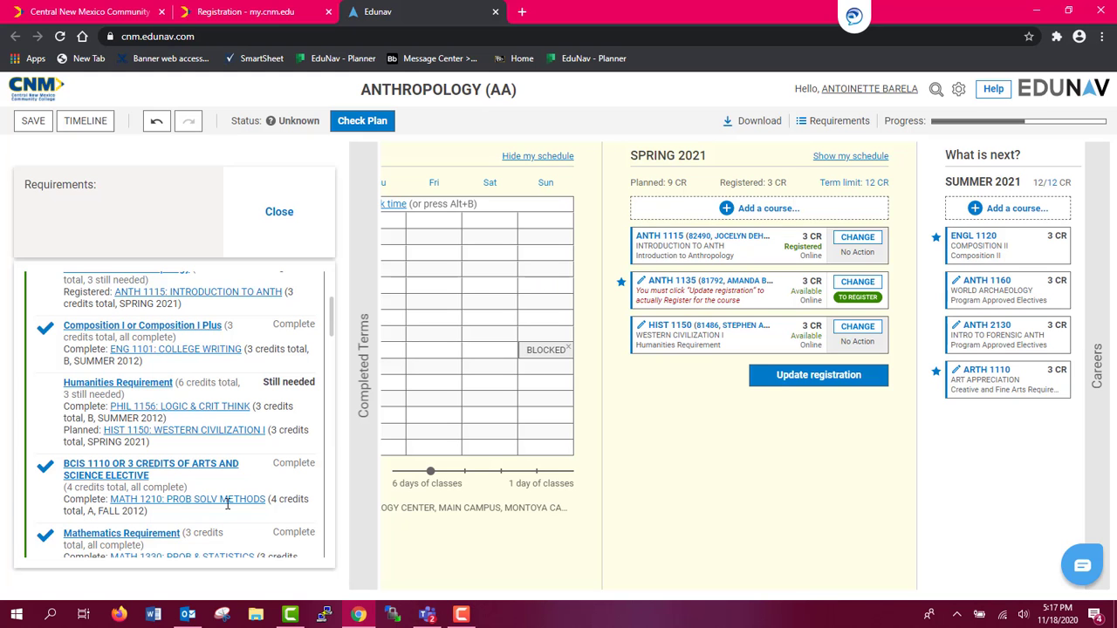
scroll(228, 504, down, 5)
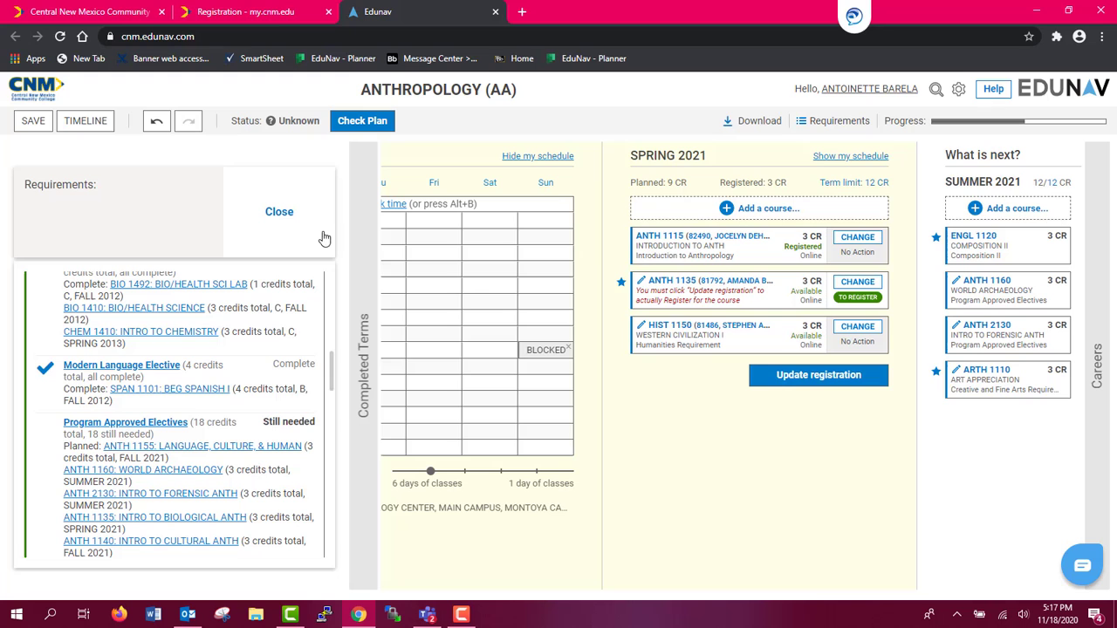
click(279, 212)
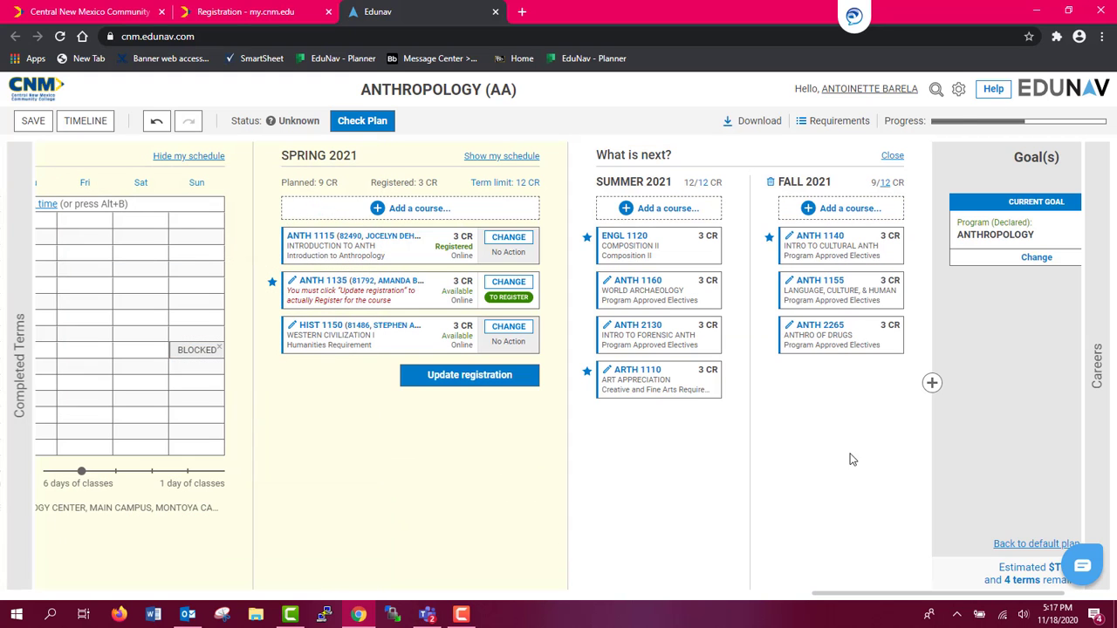
View the full requirements overview for the plan and return to the term-by-term plan.
click(838, 122)
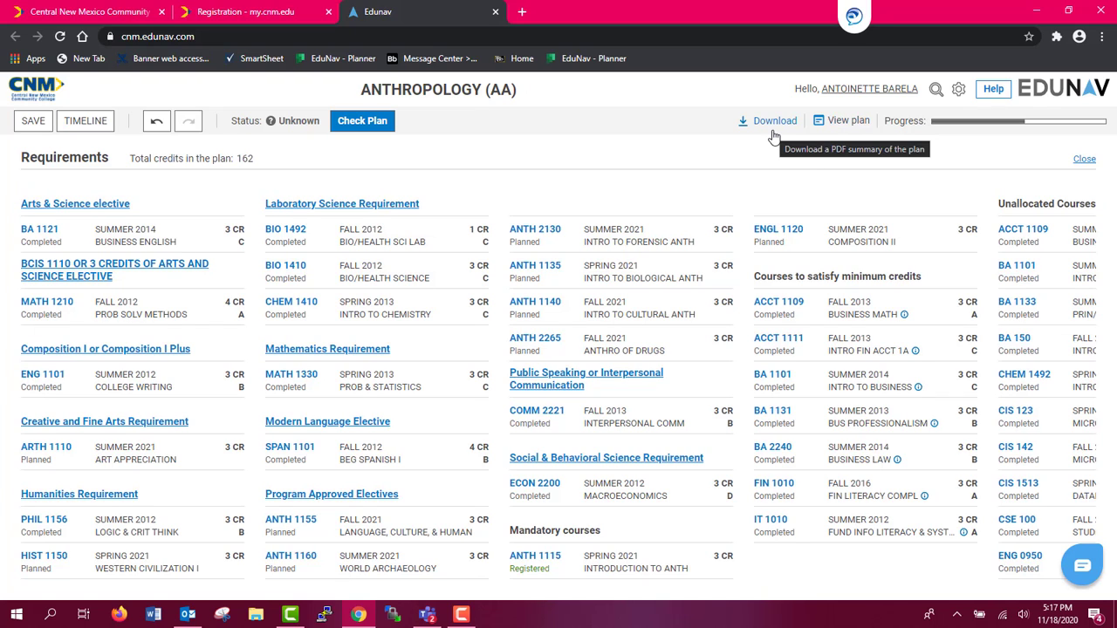
click(915, 126)
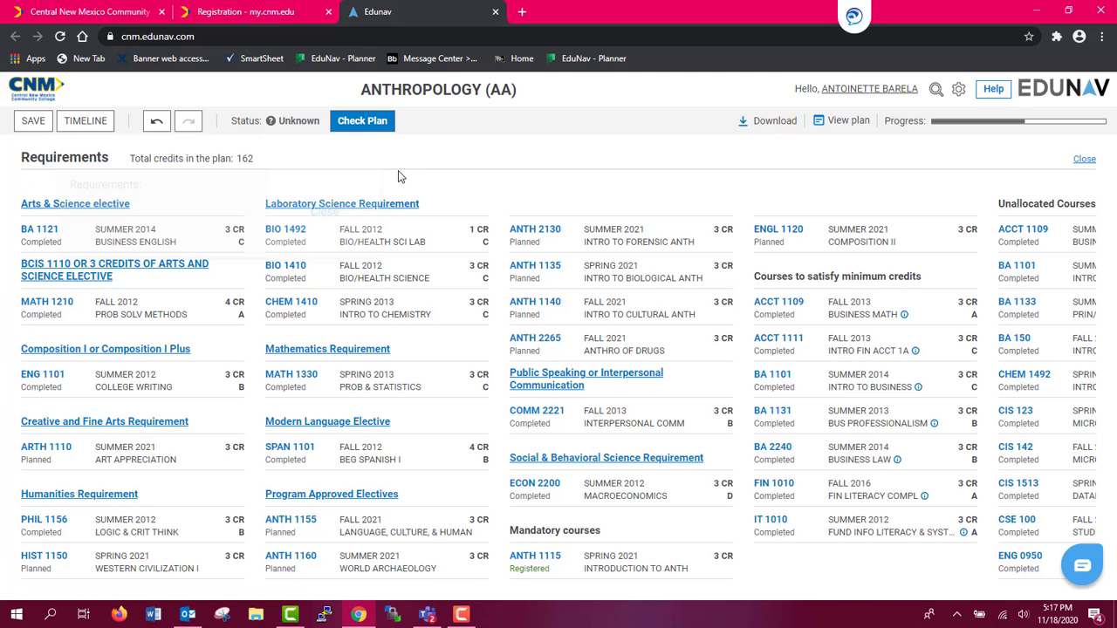
click(848, 121)
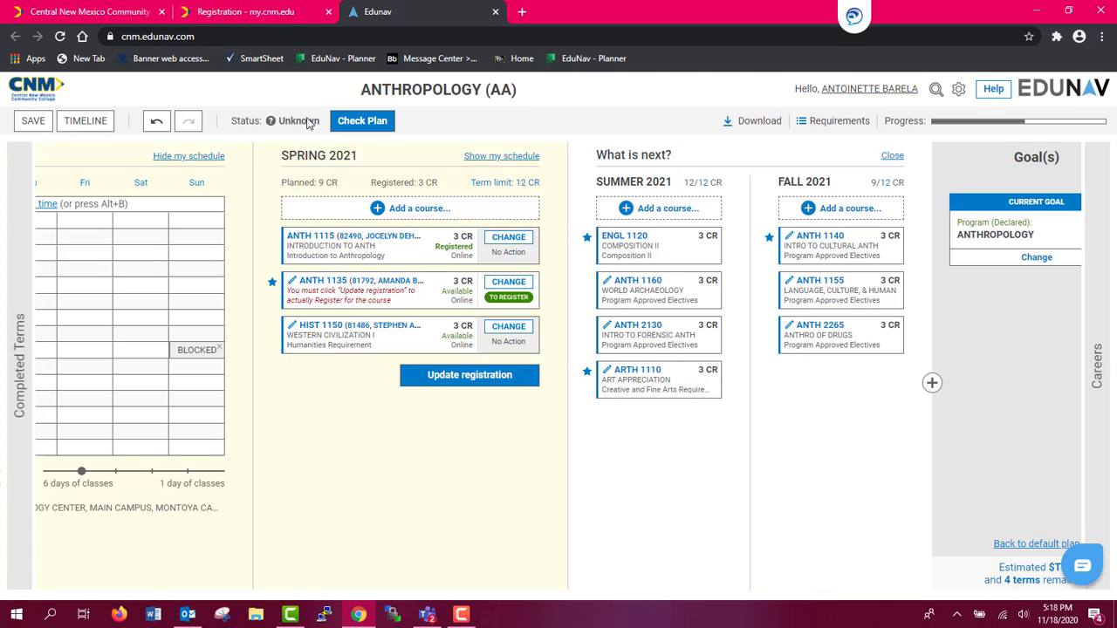
Cancel the pending registration of ANTH 1135 in Spring 2021.
click(511, 285)
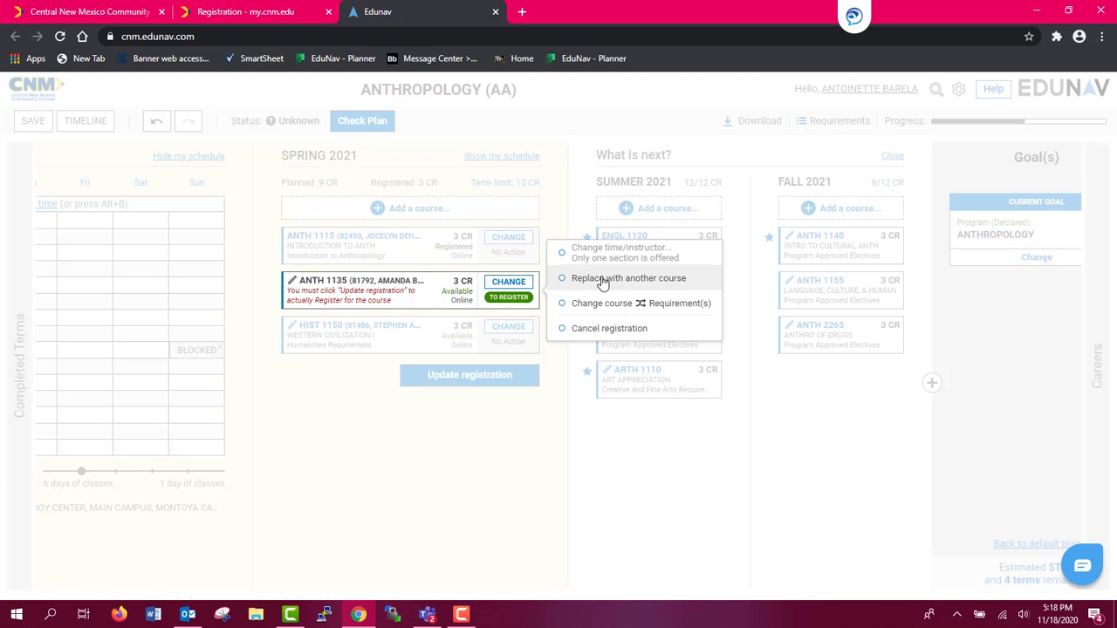
click(610, 329)
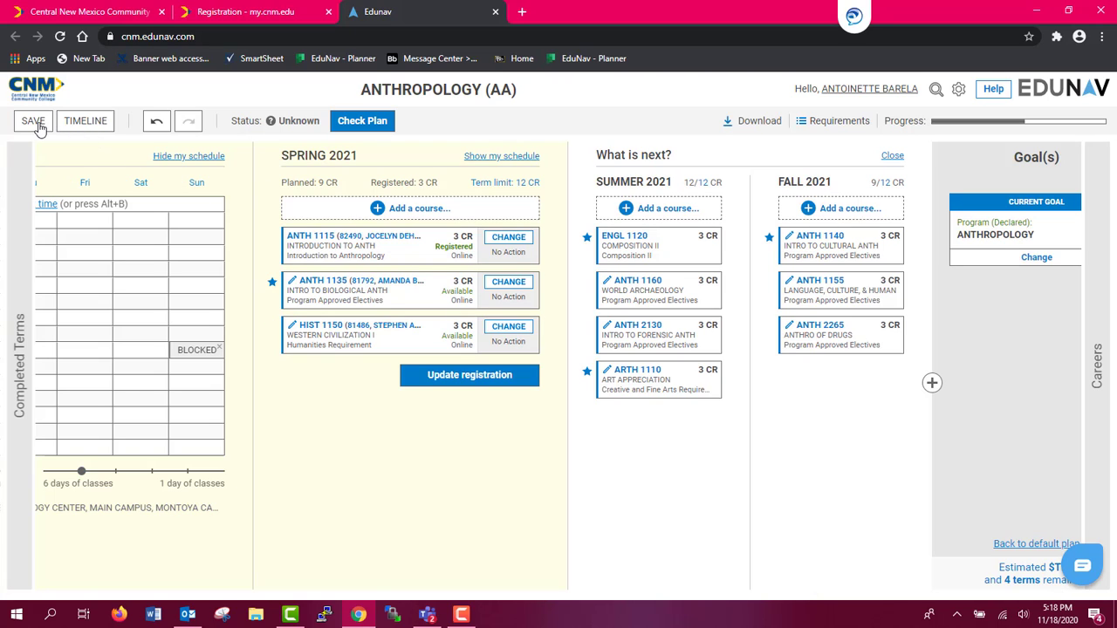
View the saved plans in the timeline and return to the current plan.
click(90, 121)
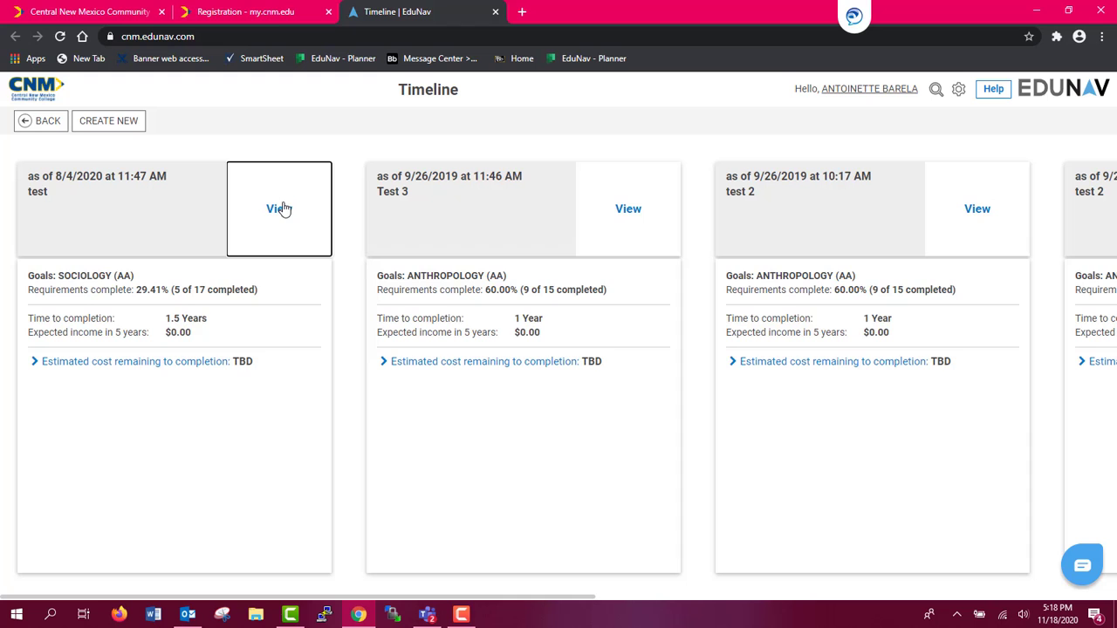
click(48, 127)
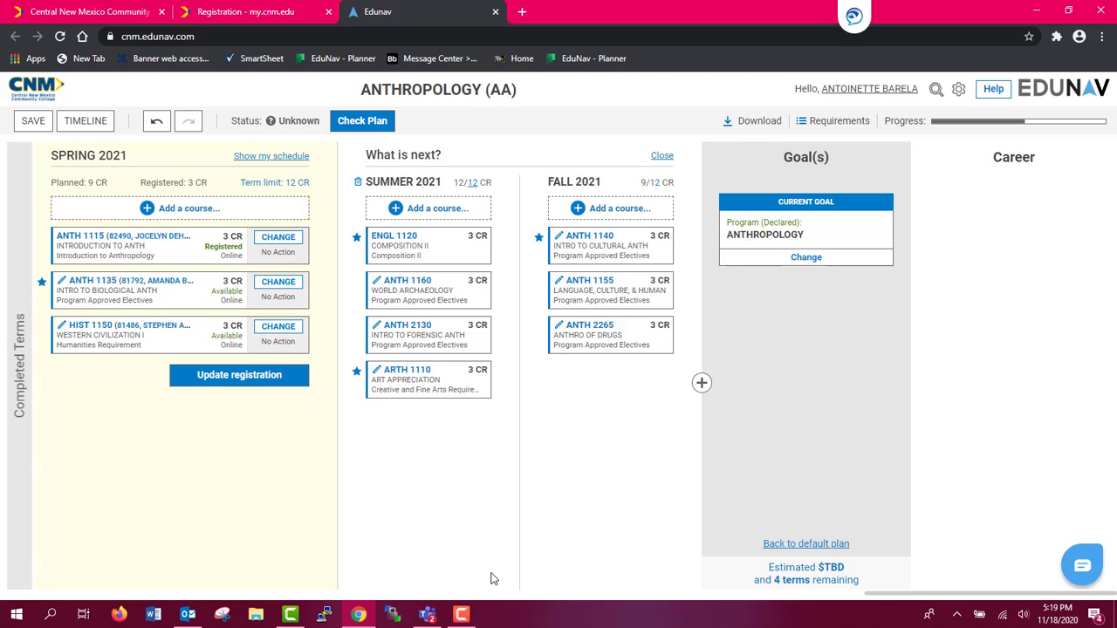
click(838, 545)
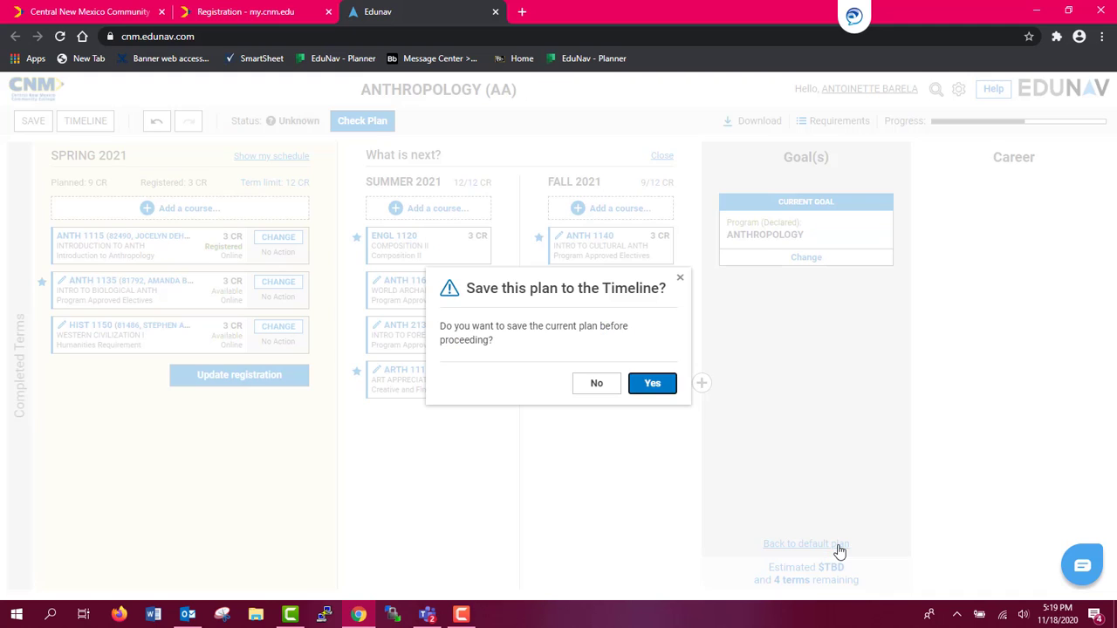
click(653, 384)
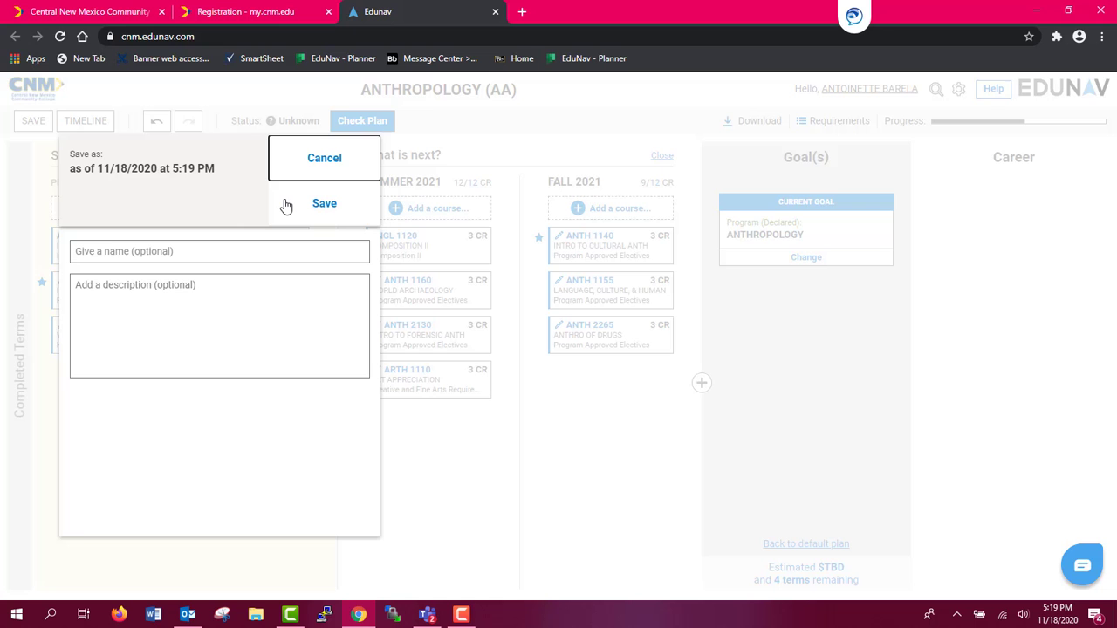
click(352, 158)
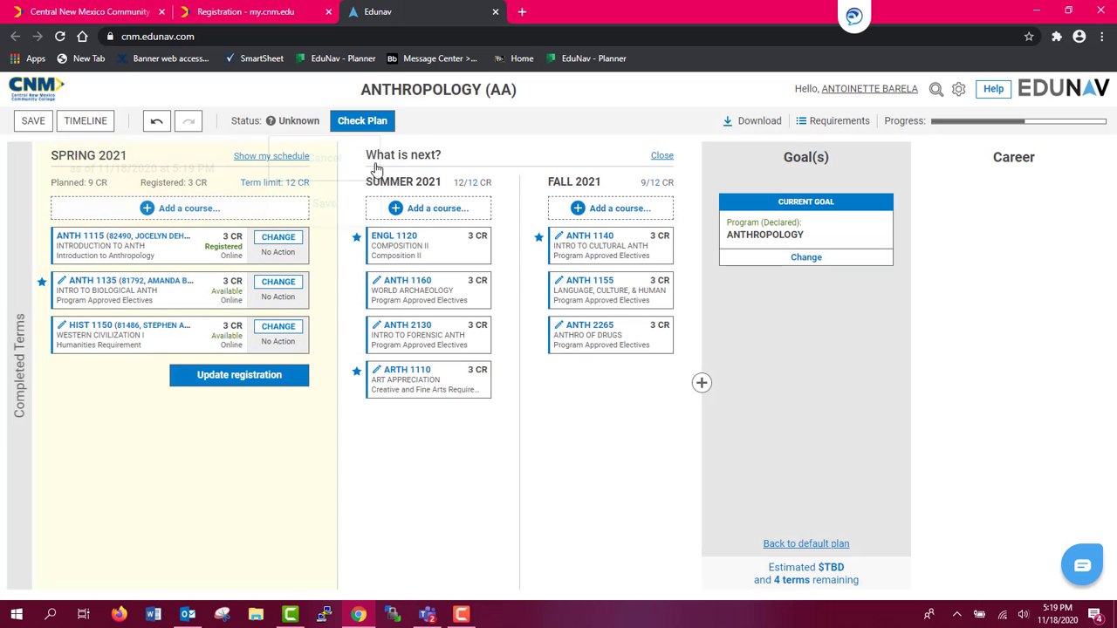
Reset to the default plan without saving the current plan to the timeline.
click(806, 545)
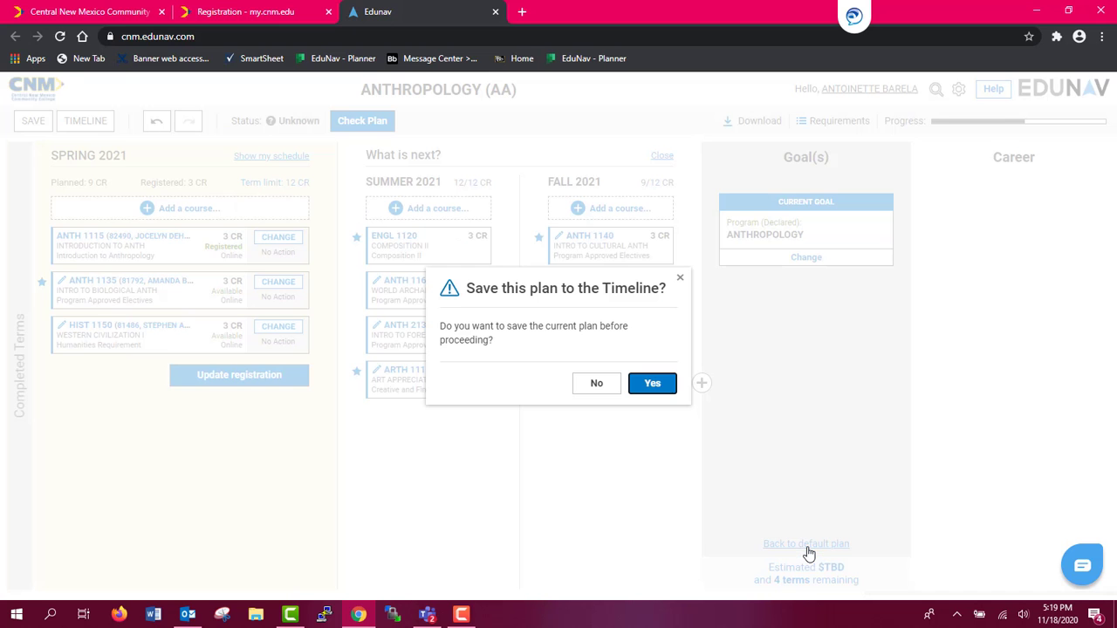
click(596, 388)
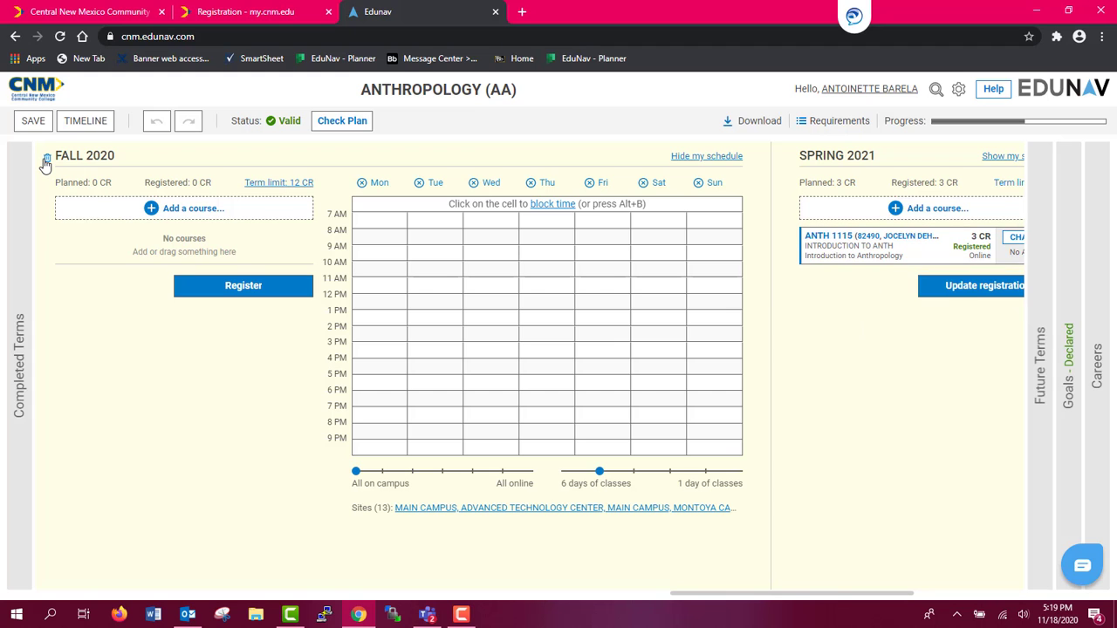
Delete the Fall 2020 term from the plan and add it back between the completed courses and Spring 2021.
click(44, 164)
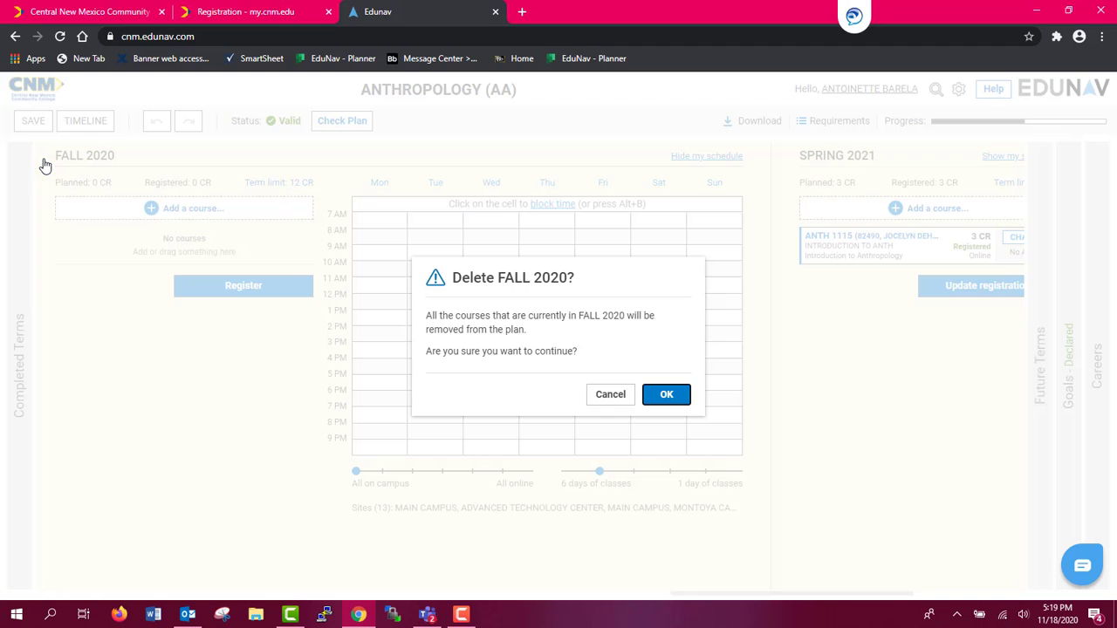
click(667, 395)
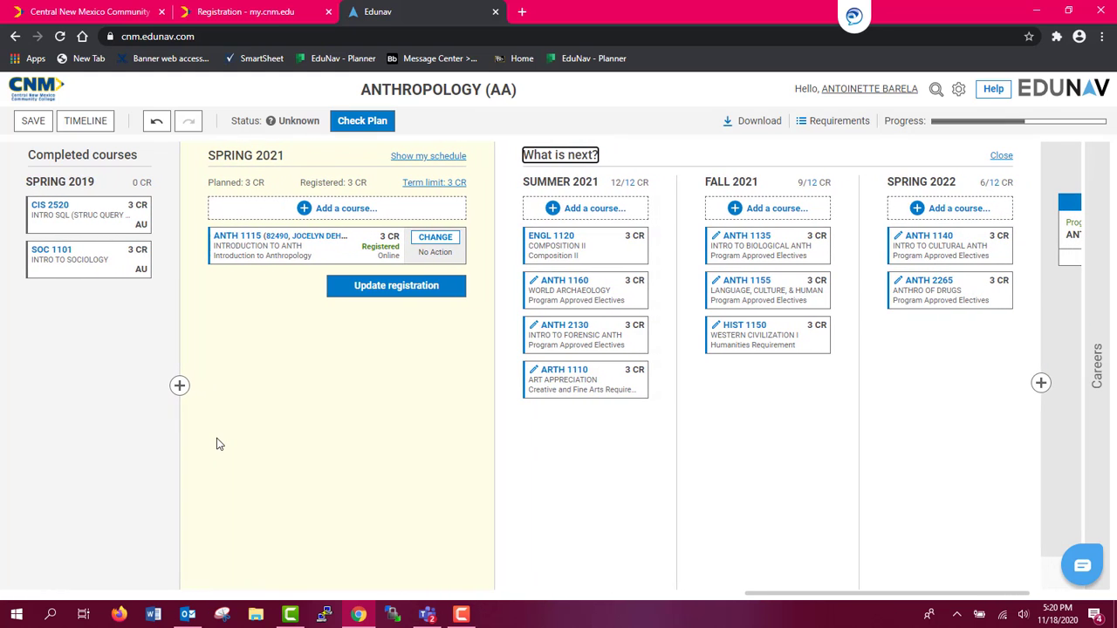
click(178, 387)
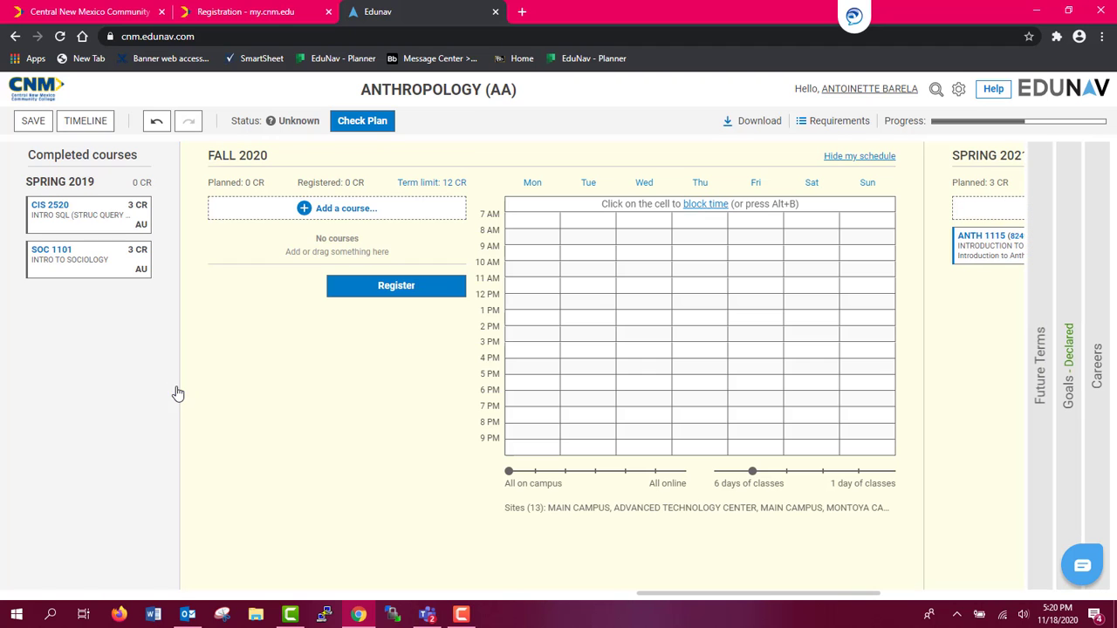
Search the Fall 2020 courses for "765", view the MATH 1250 section, and leave without adding it.
click(408, 213)
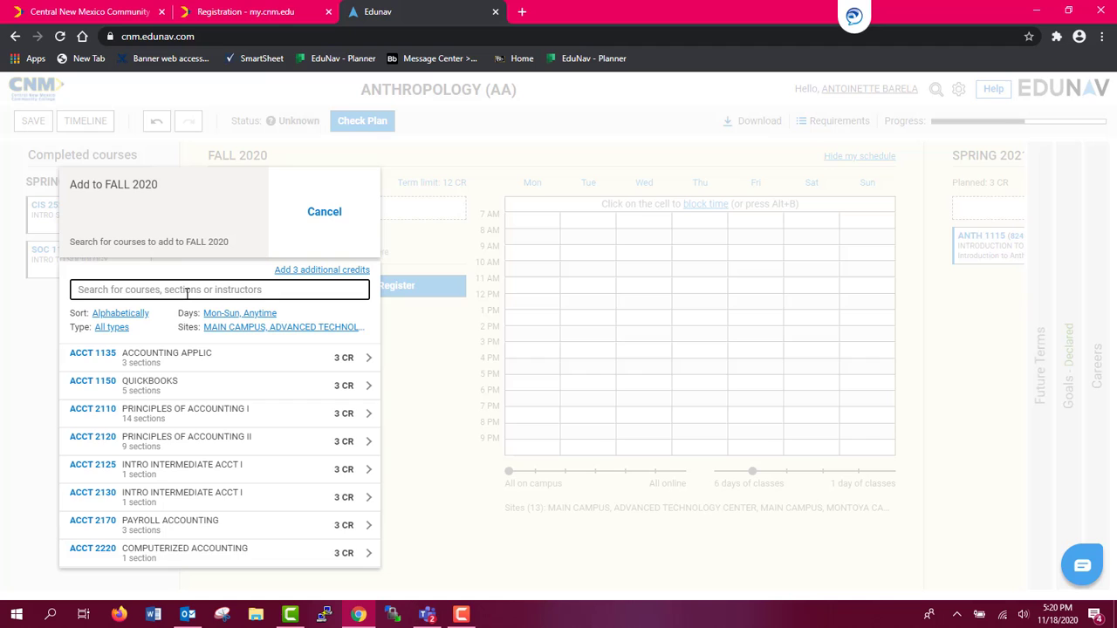
text(765)
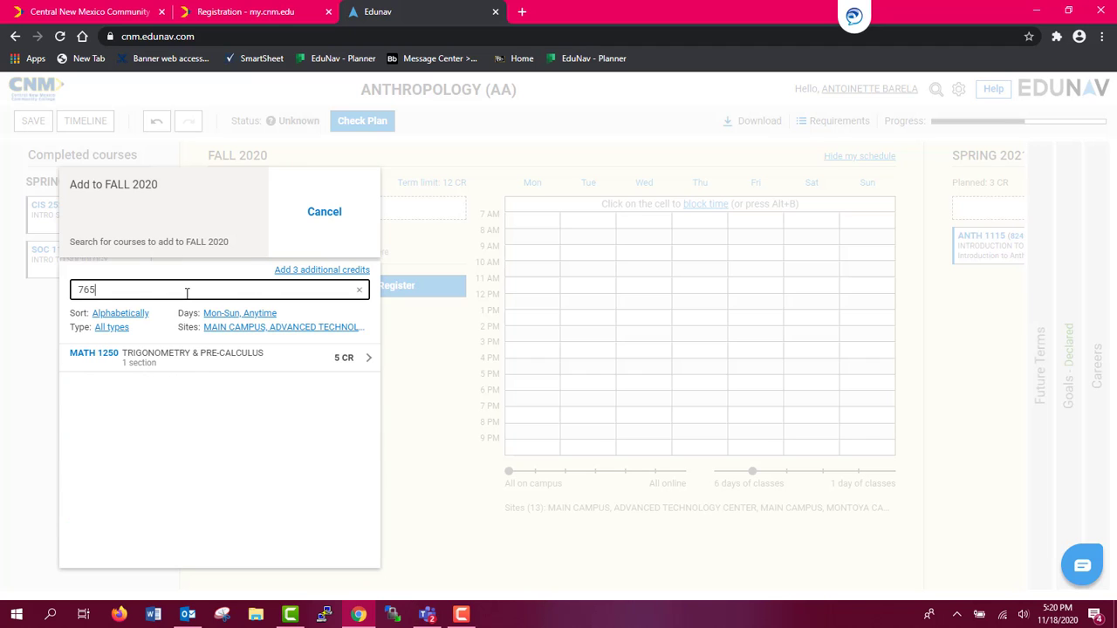
click(350, 363)
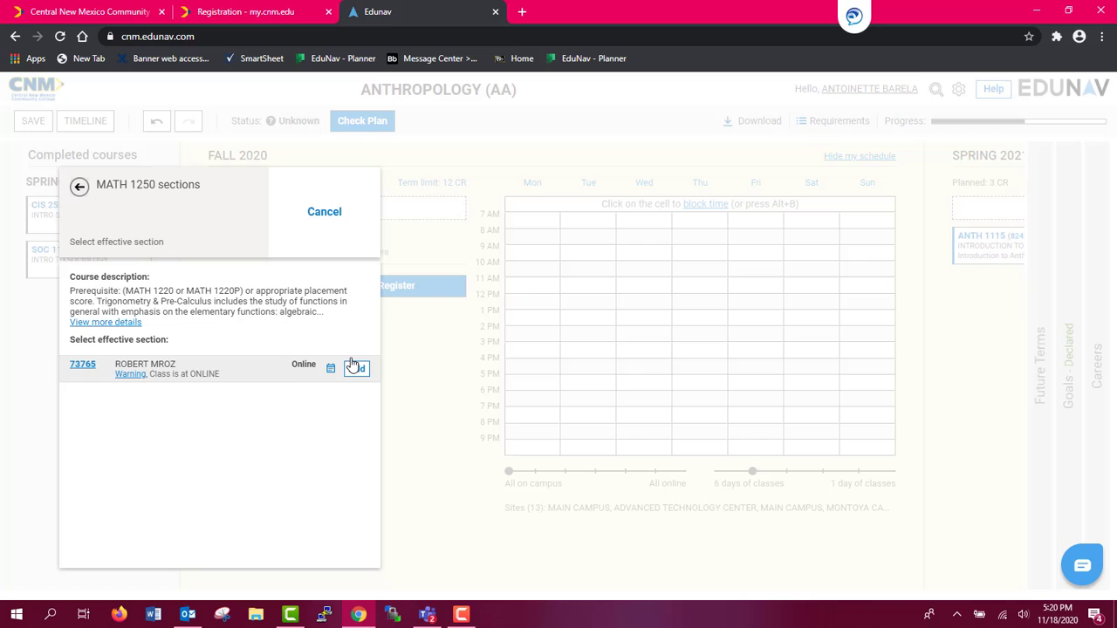
click(330, 217)
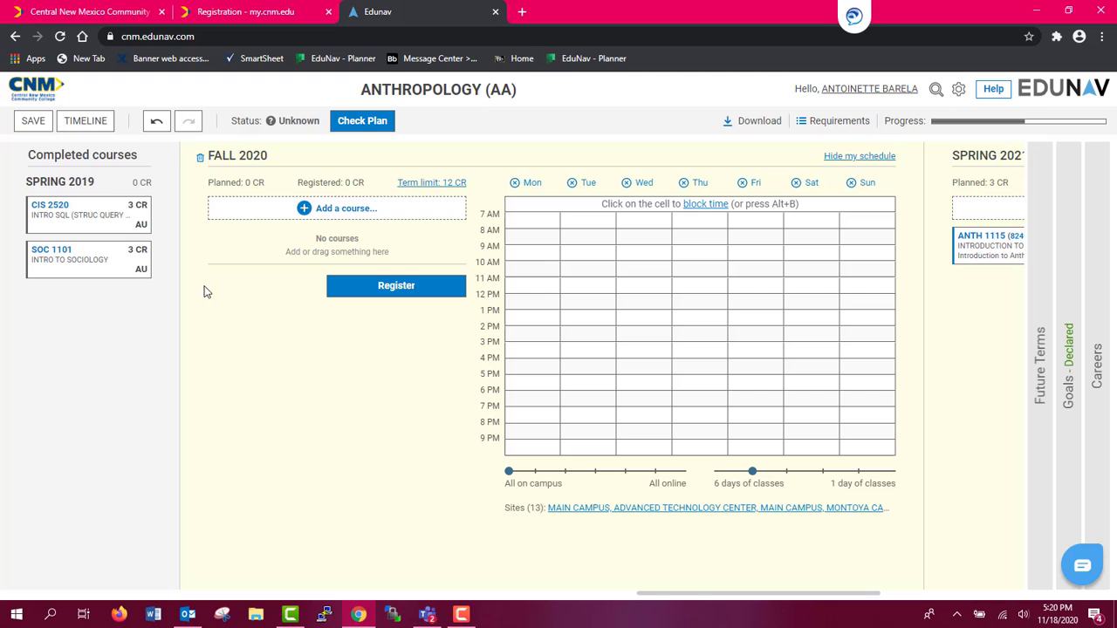
scroll(923, 461, right, 5)
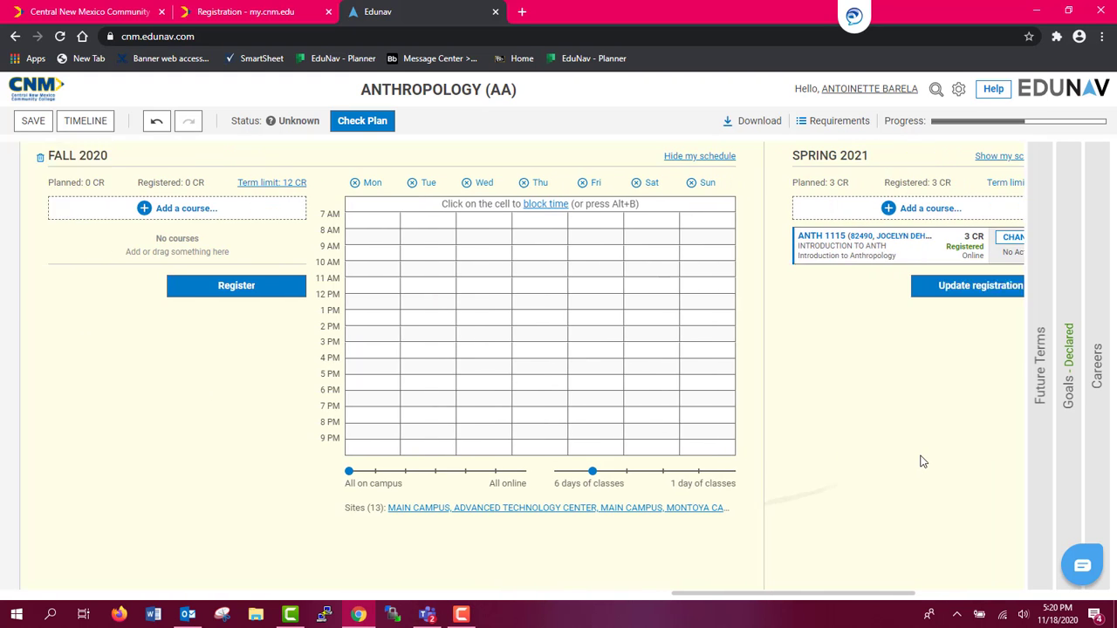